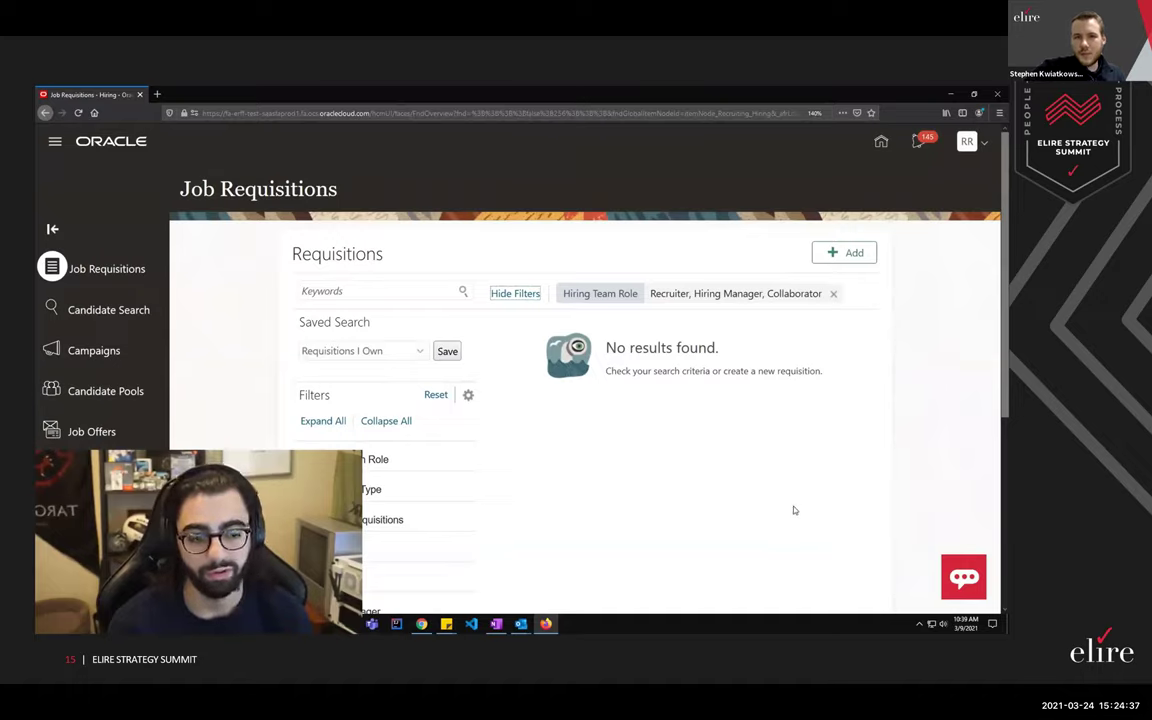
Open the digital assistant chat on the Job Requisitions page and read its Hiring greeting.
click(960, 577)
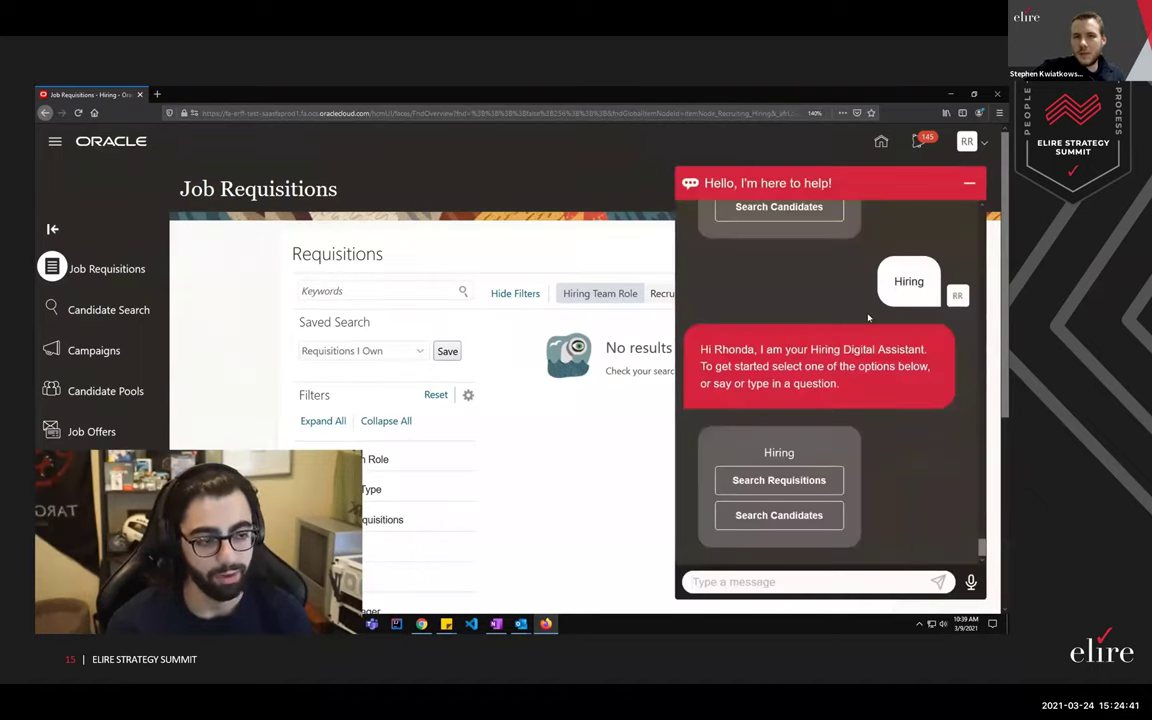
double_click(906, 284)
click(900, 300)
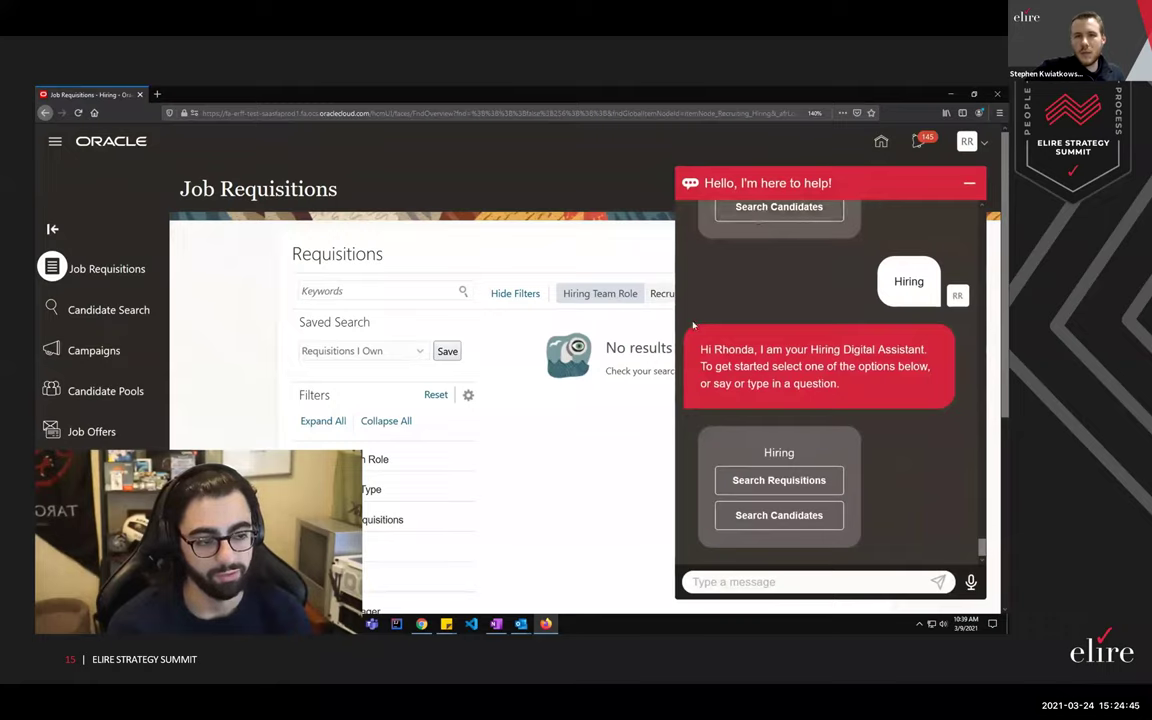
drag(700, 349, 840, 385)
click(850, 390)
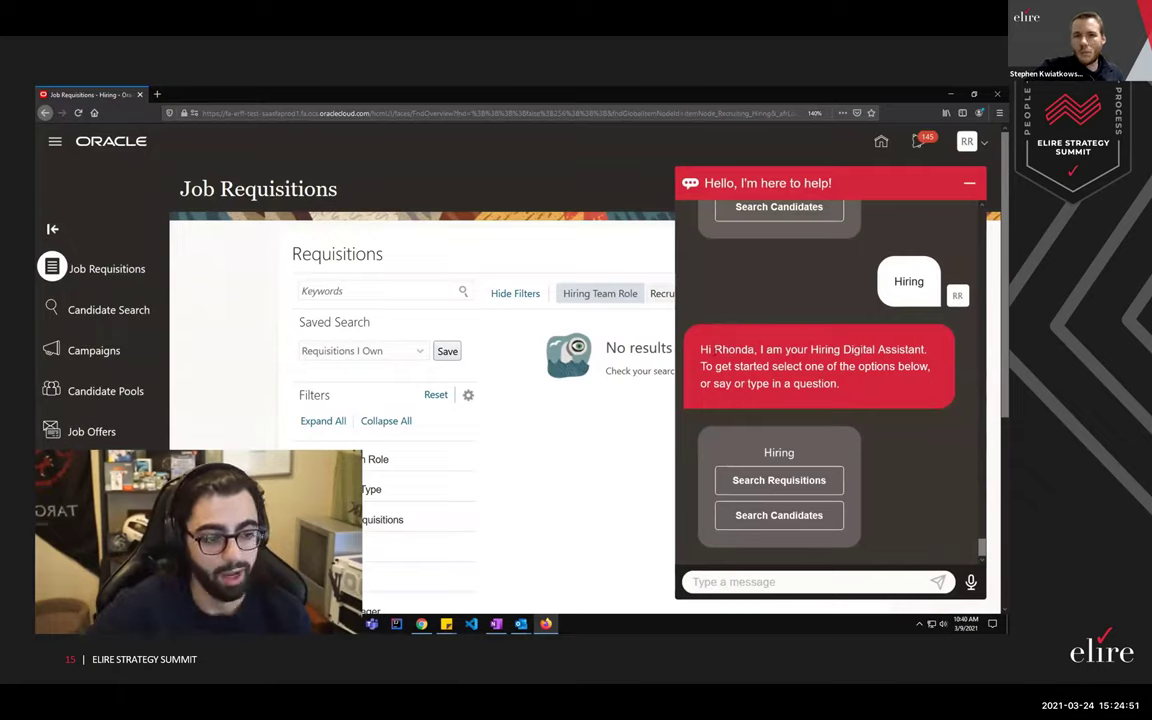
drag(714, 350, 741, 350)
click(813, 366)
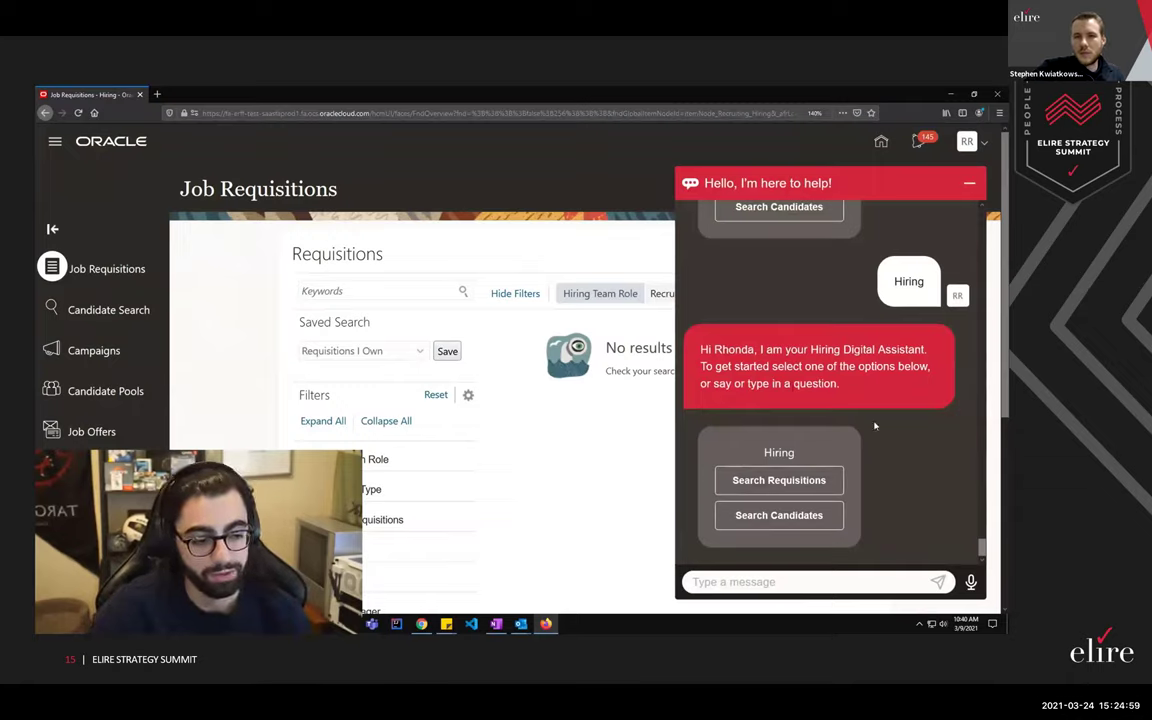
Begin a requisition search in the digital assistant and compare its searchable attributes with the page's own filters.
click(770, 487)
drag(714, 313, 920, 303)
click(918, 303)
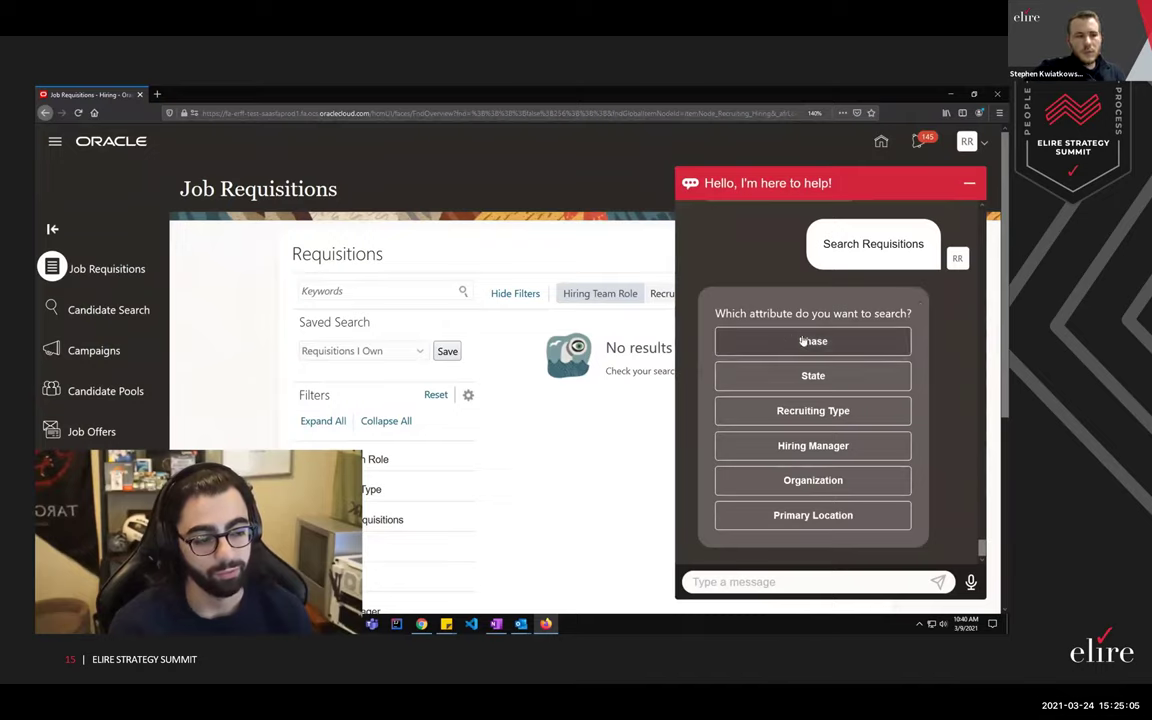
scroll(355, 400, down, 2)
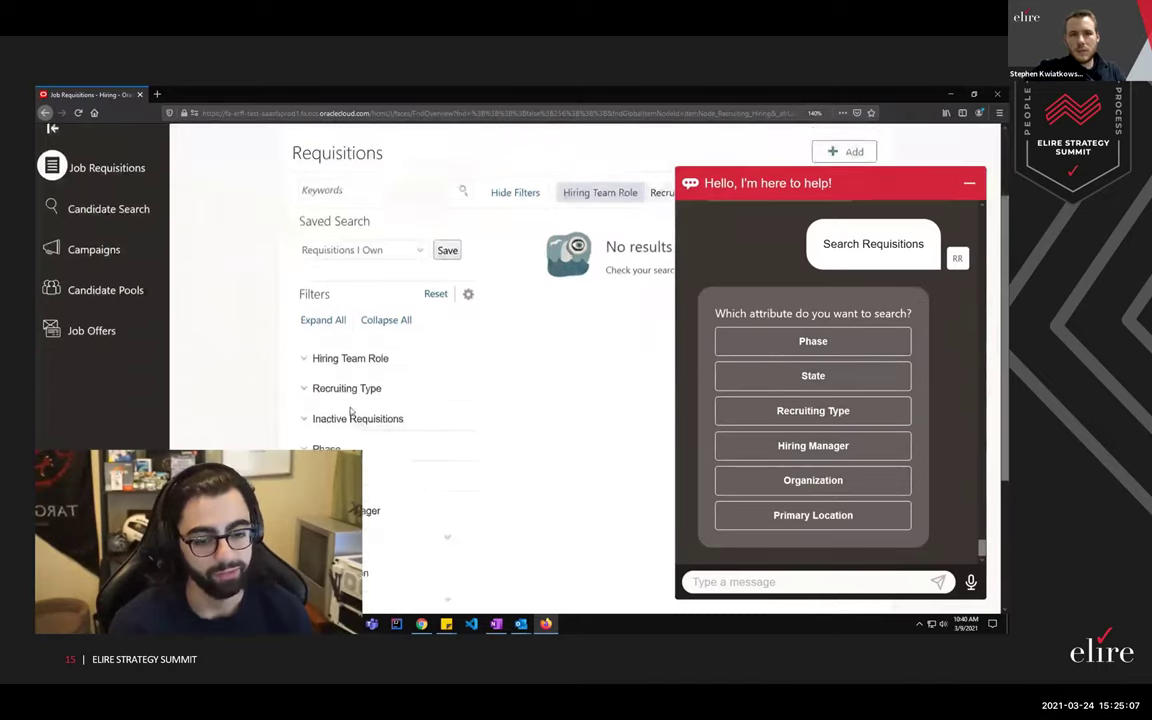
scroll(373, 476, up, 2)
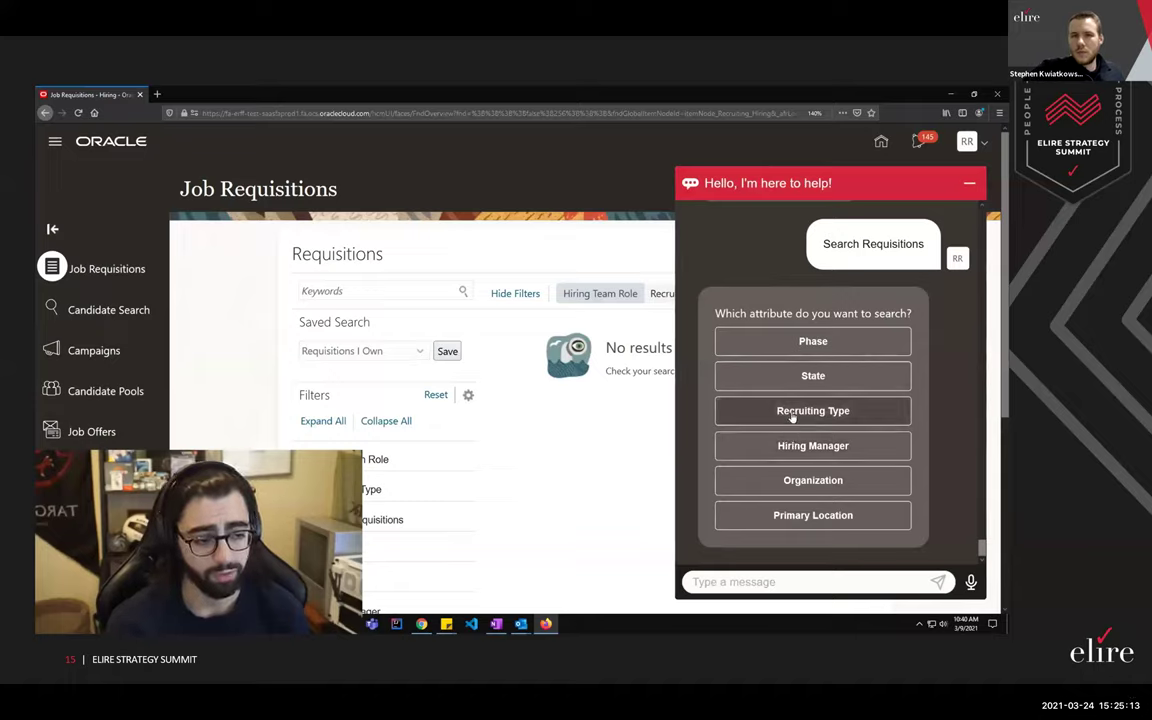
Add Event as the Recruiting Type condition and review the assistant's options for adding or editing search conditions.
click(792, 420)
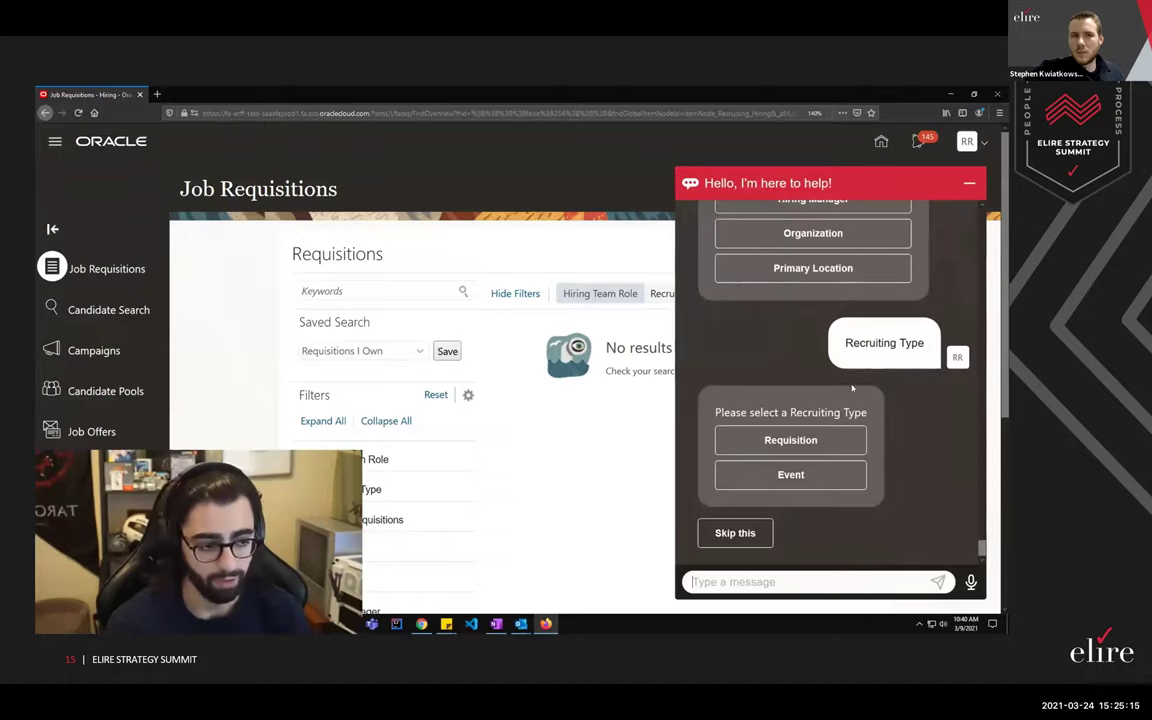
click(789, 479)
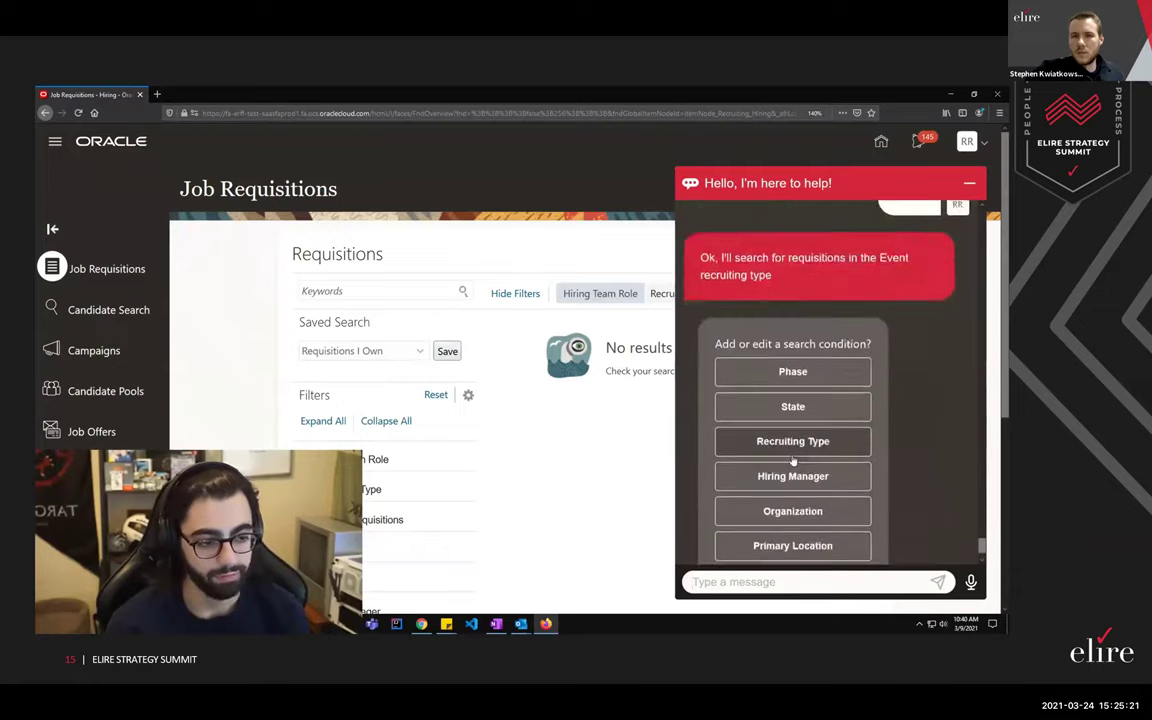
drag(771, 342, 721, 325)
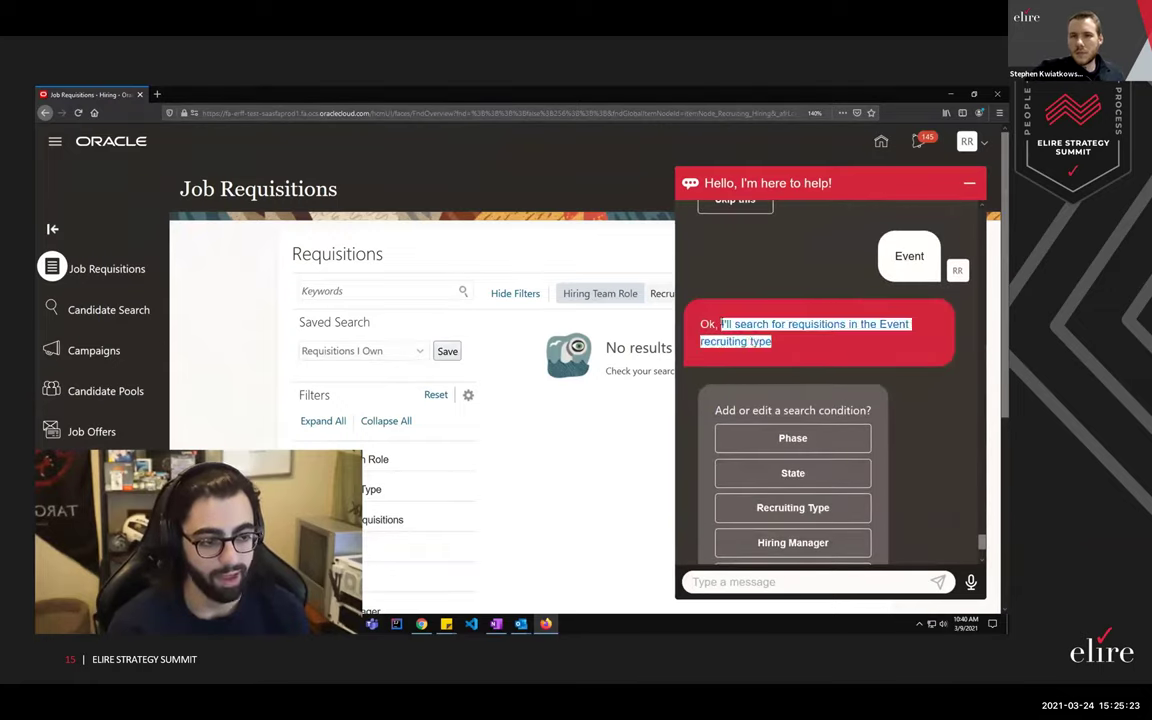
click(770, 325)
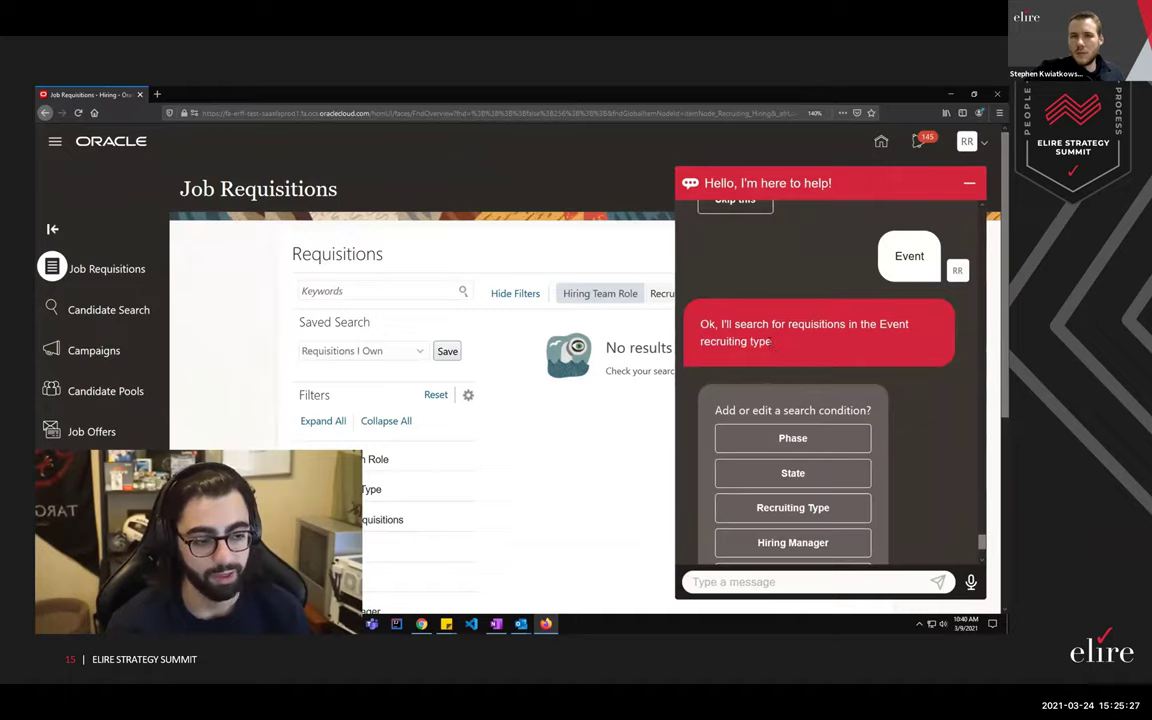
scroll(790, 400, down, 2)
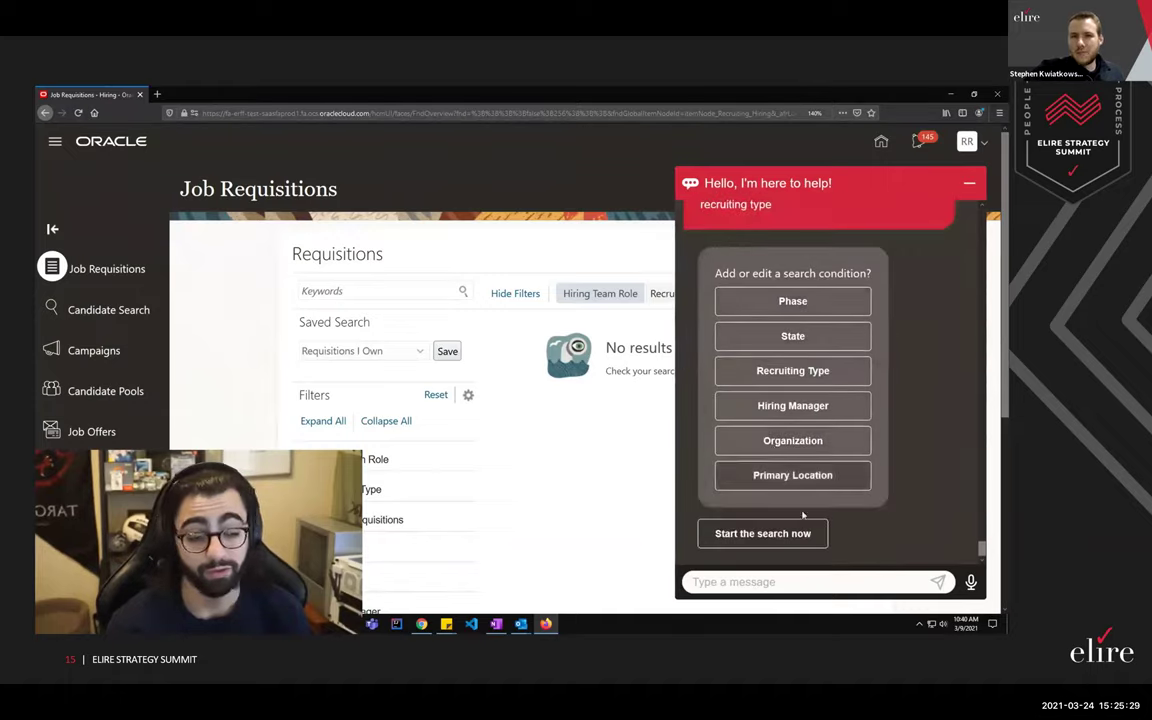
drag(714, 273, 830, 318)
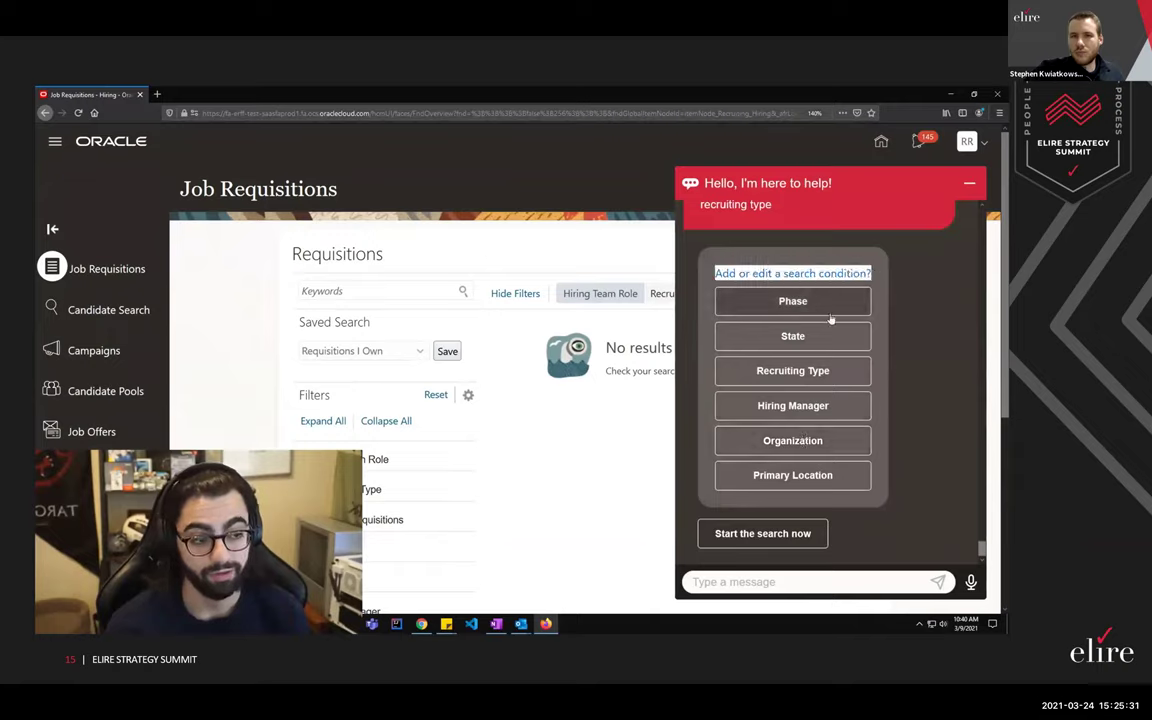
click(886, 366)
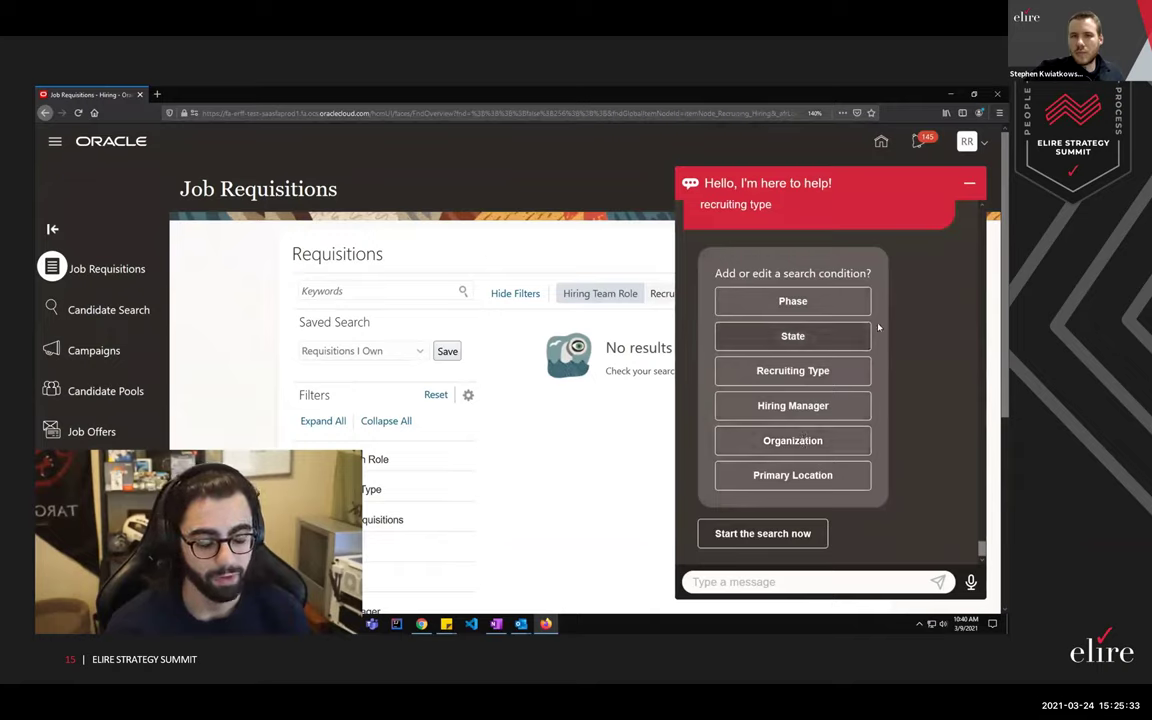
scroll(855, 292, up, 3)
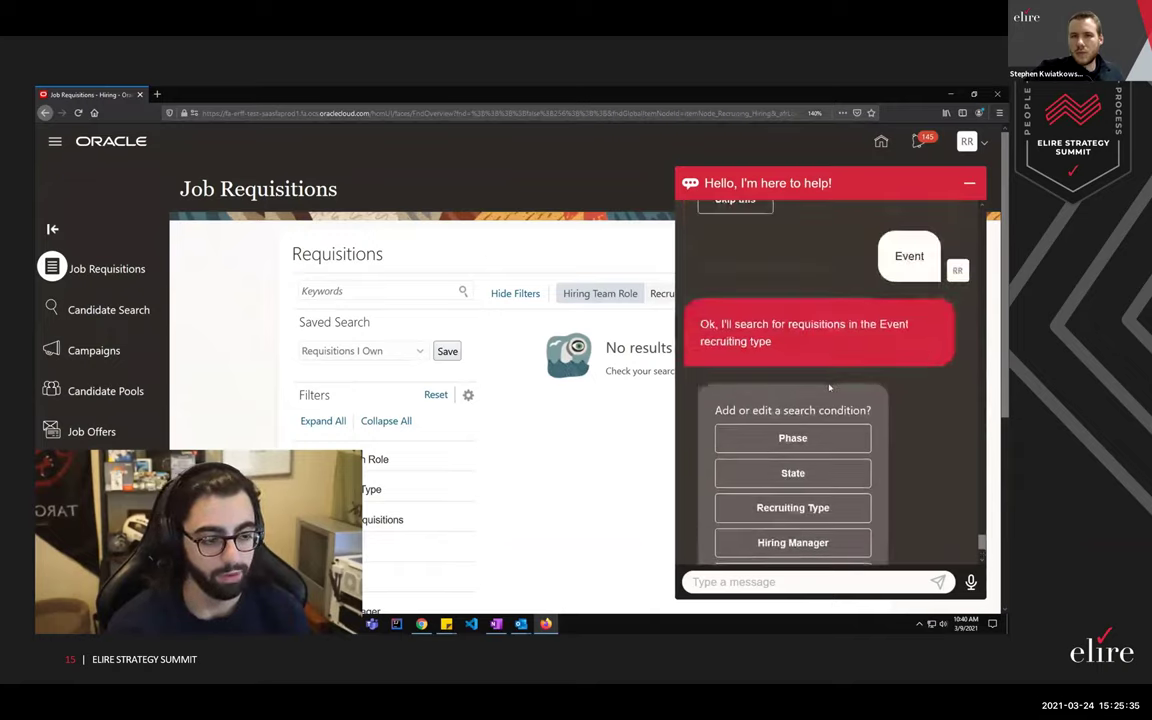
scroll(789, 342, down, 3)
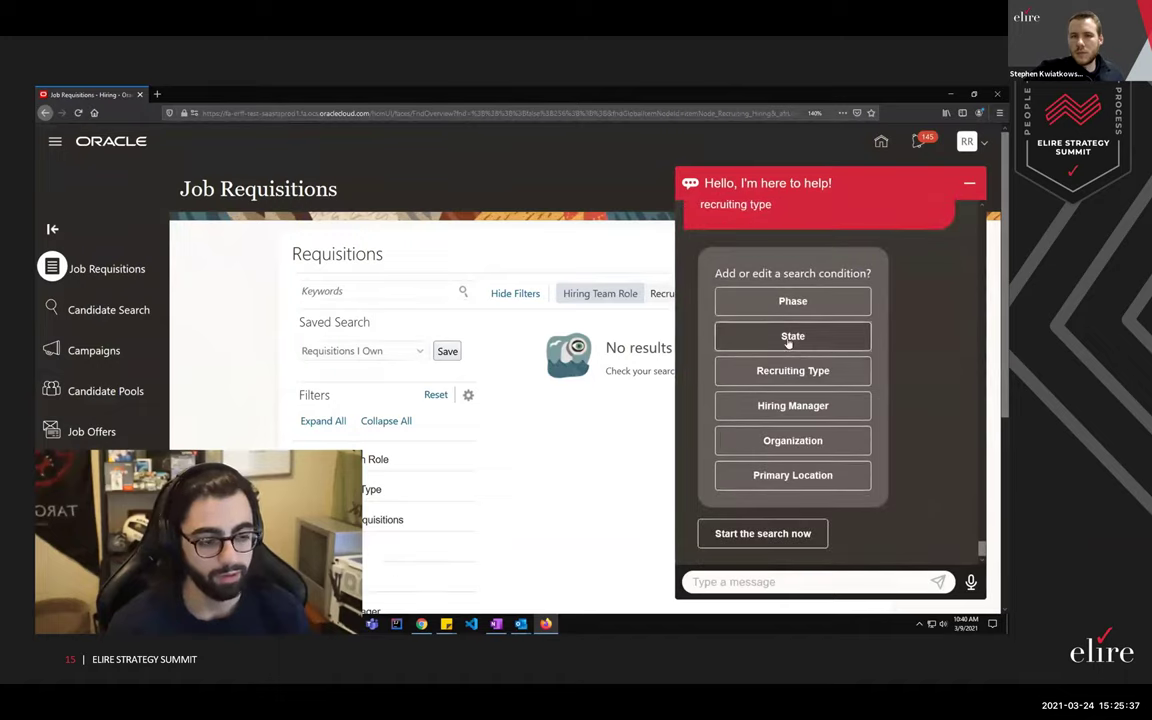
Add Posted as the State condition of the requisition search and check the assistant's summary of the conditions.
click(793, 338)
scroll(801, 444, up, 2)
scroll(764, 446, down, 2)
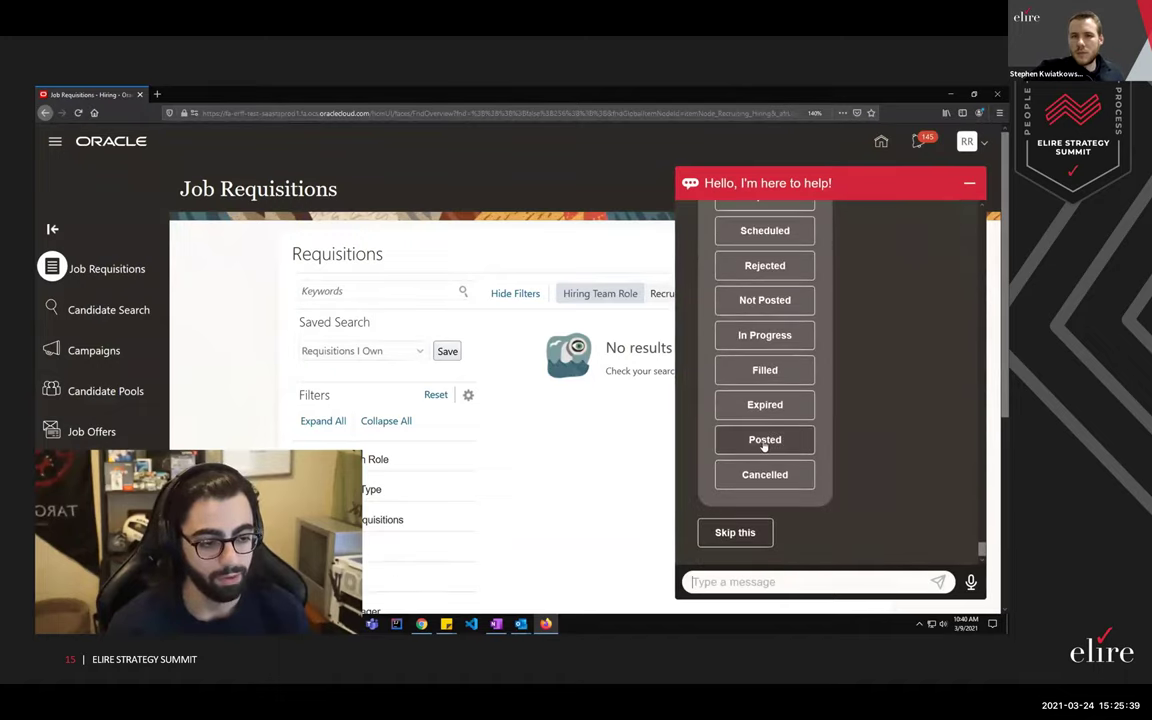
click(780, 449)
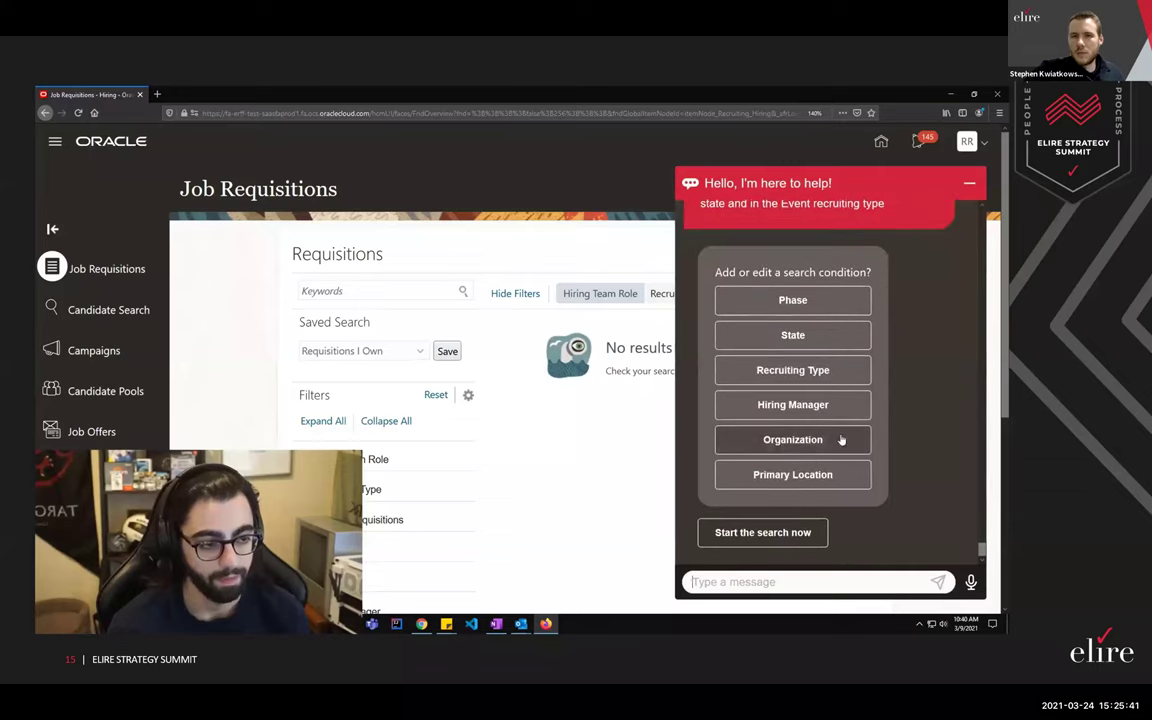
scroll(882, 373, up, 2)
drag(884, 340, 738, 323)
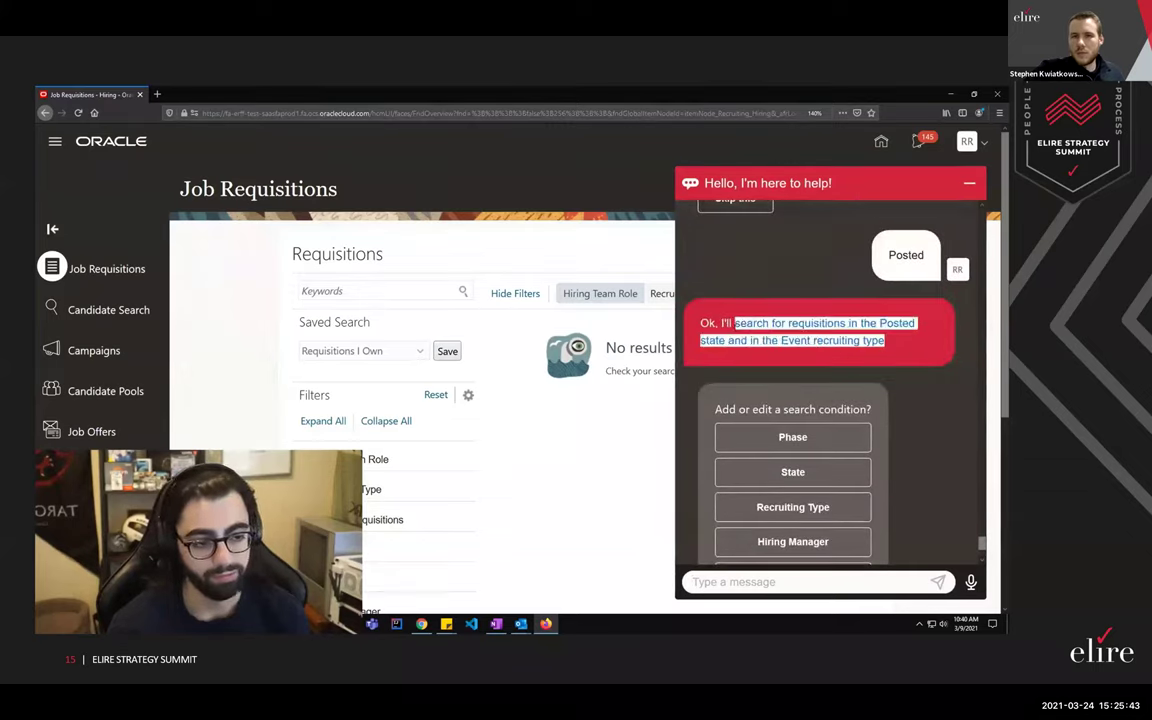
click(738, 323)
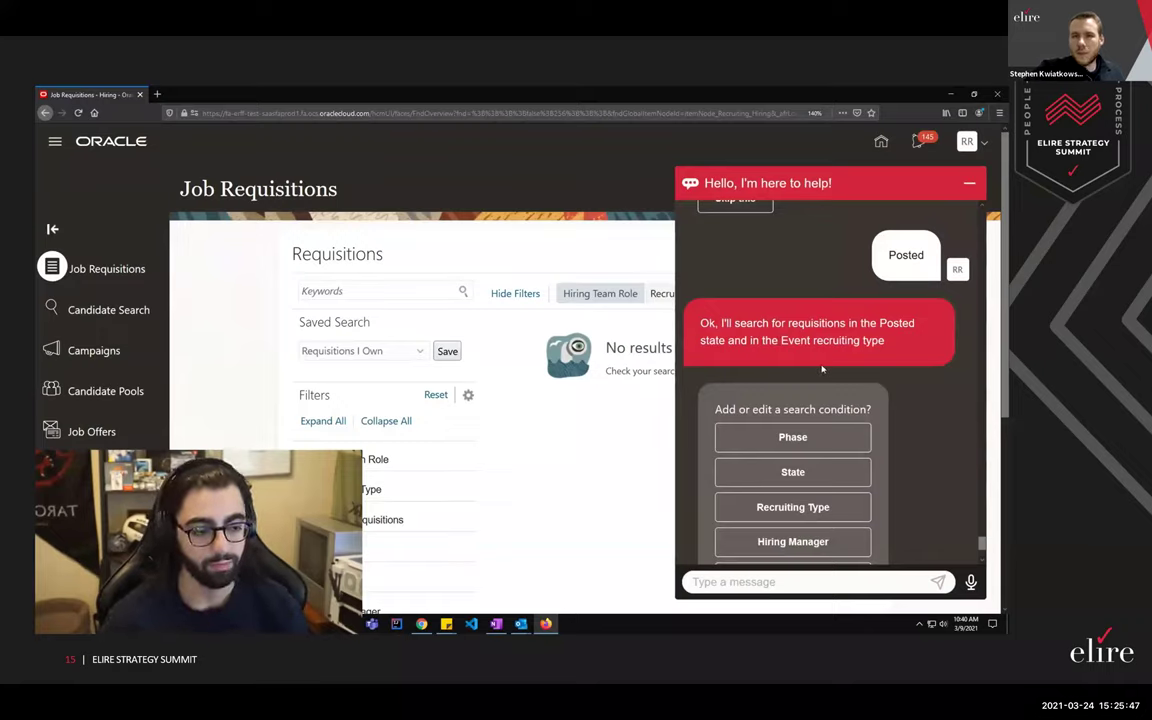
scroll(848, 378, down, 3)
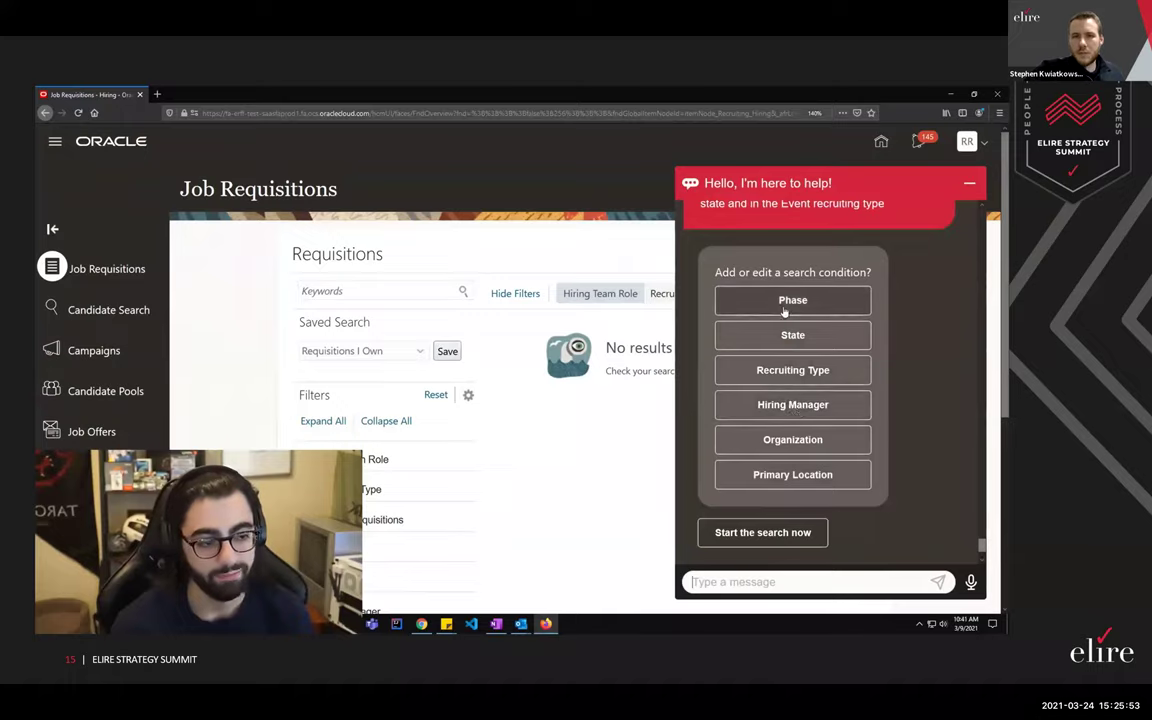
Open the Phase condition, skip it without choosing a value, and start the requisition search.
click(785, 312)
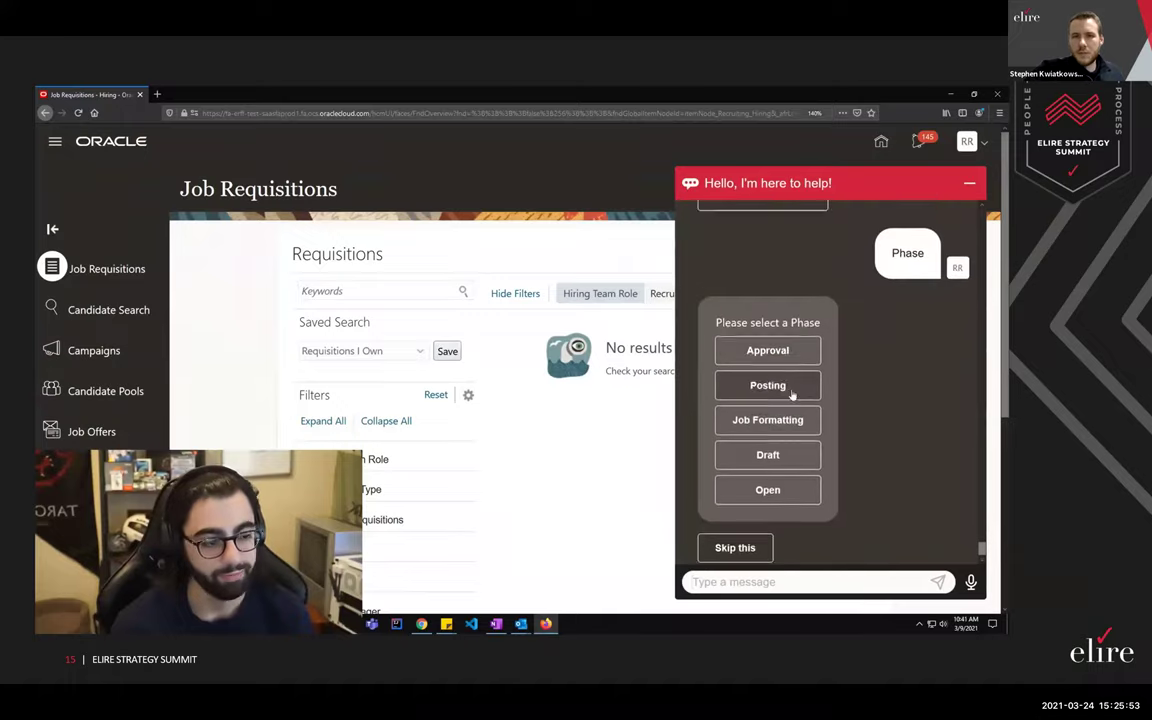
click(766, 533)
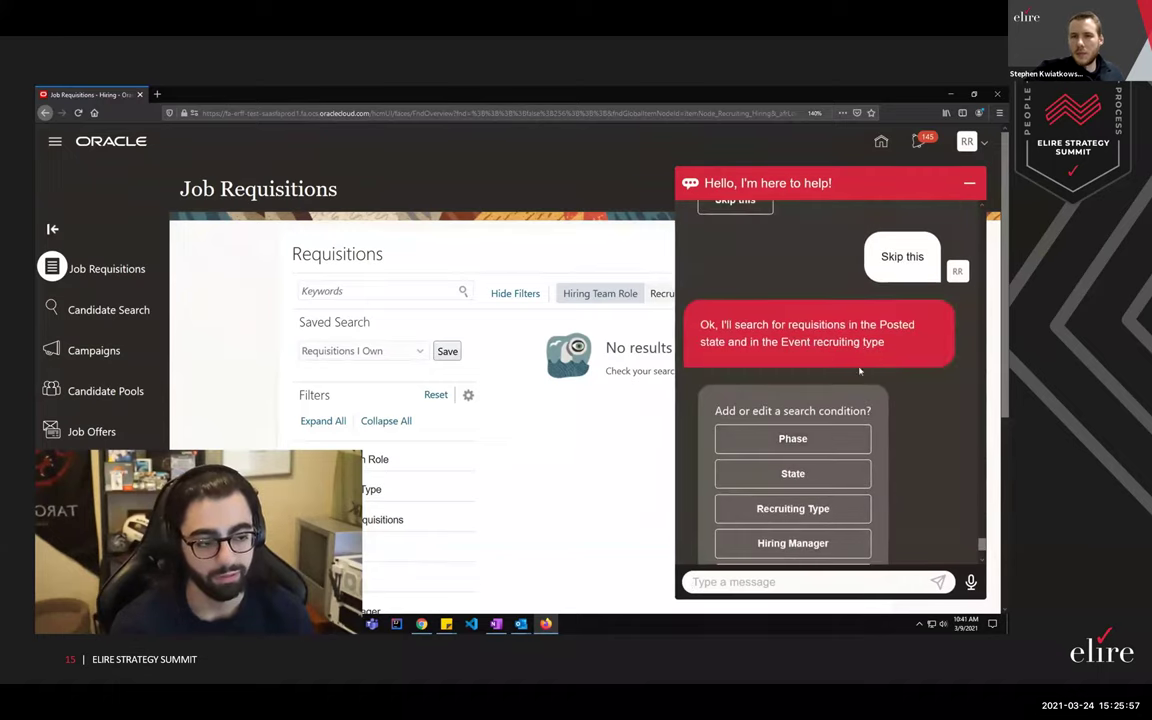
drag(886, 342, 712, 325)
click(859, 352)
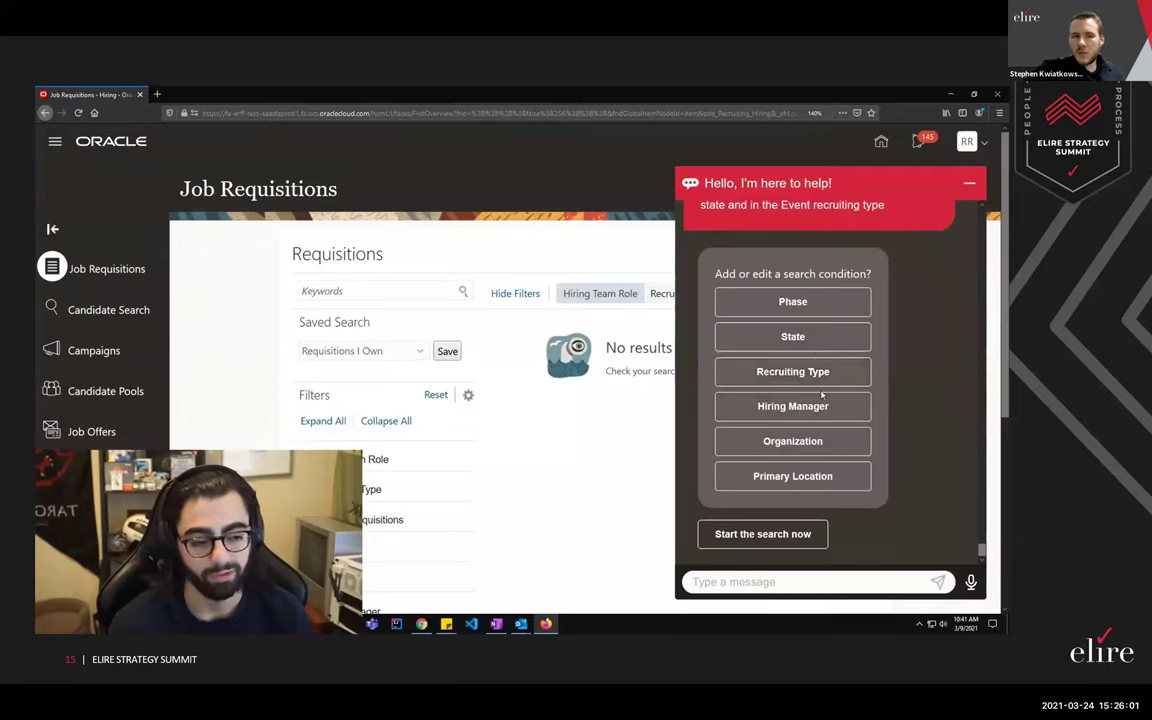
click(771, 545)
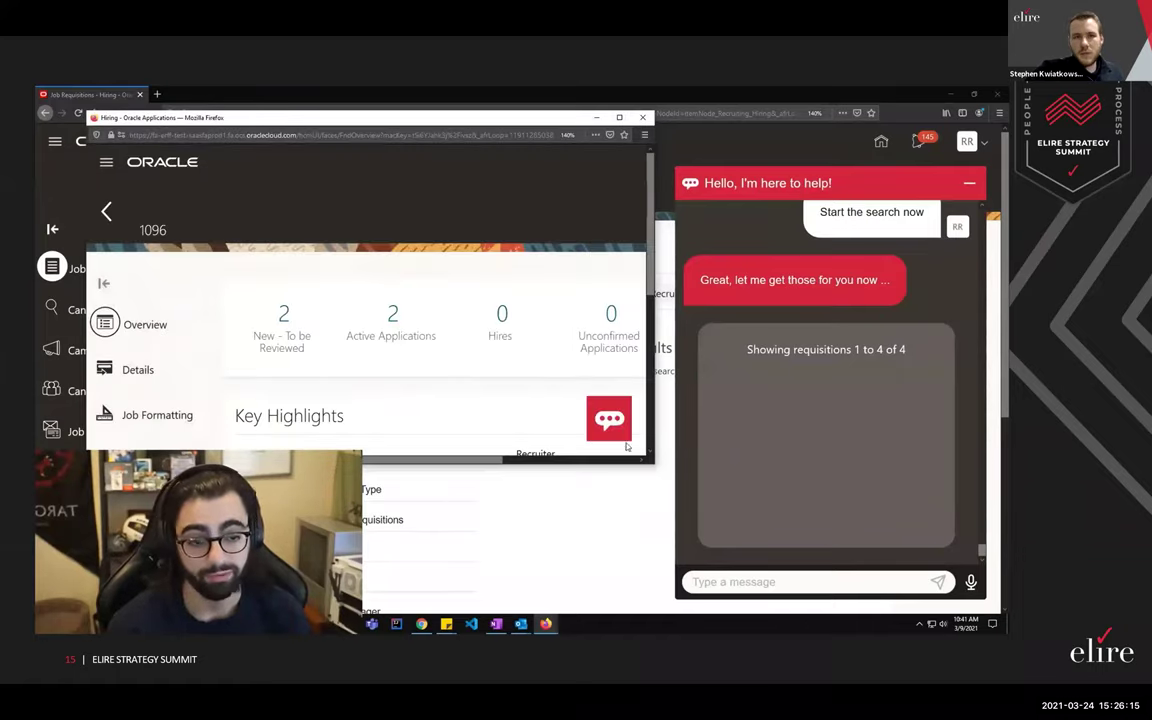
Narrow the requisition 1096 window and place it beside the chat, look through its sections, and close it.
drag(652, 466, 246, 452)
drag(118, 118, 520, 128)
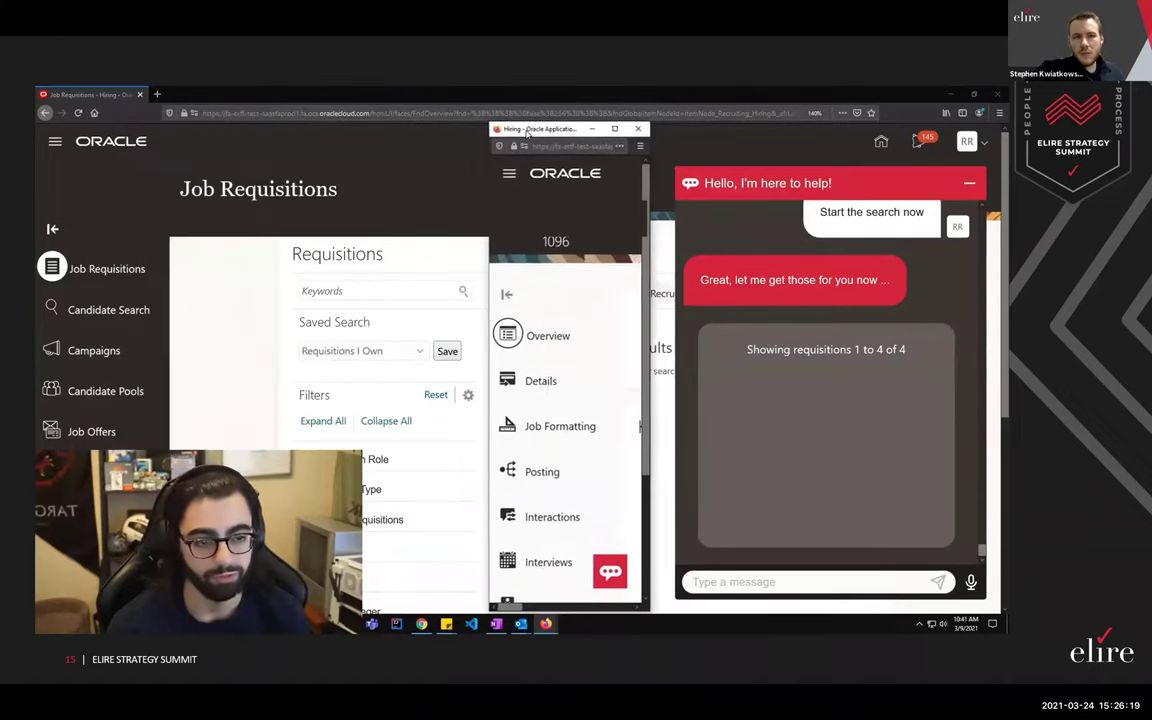
scroll(558, 420, down, 2)
scroll(493, 240, up, 2)
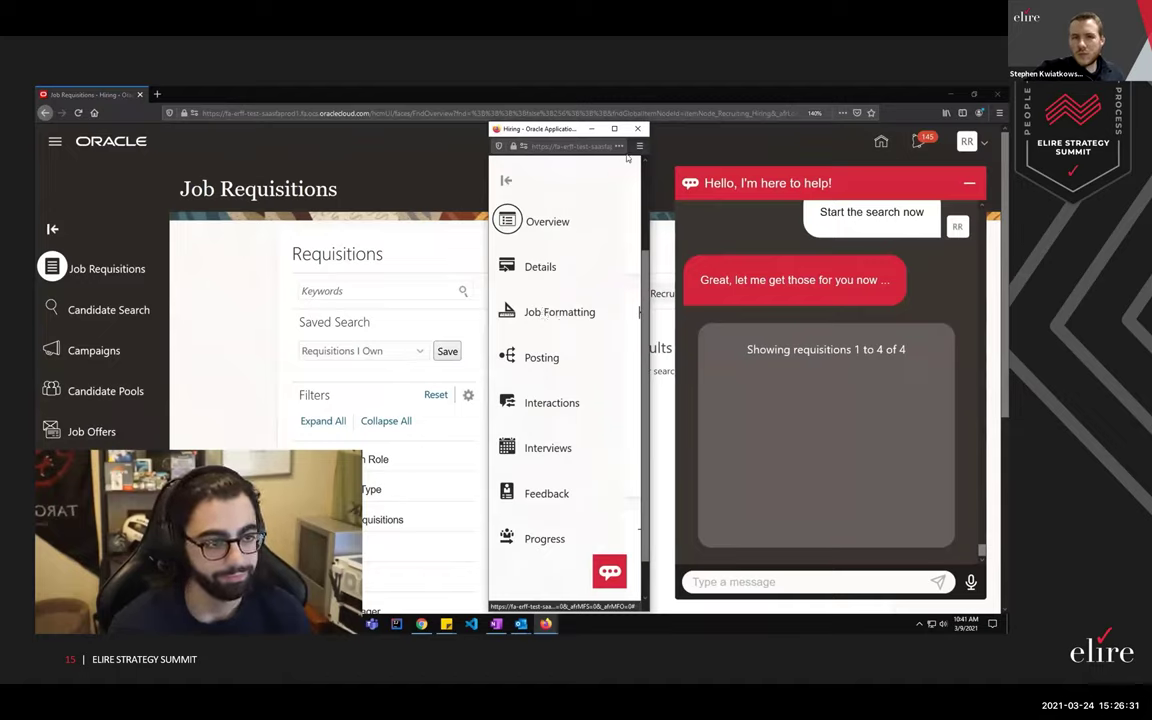
click(637, 128)
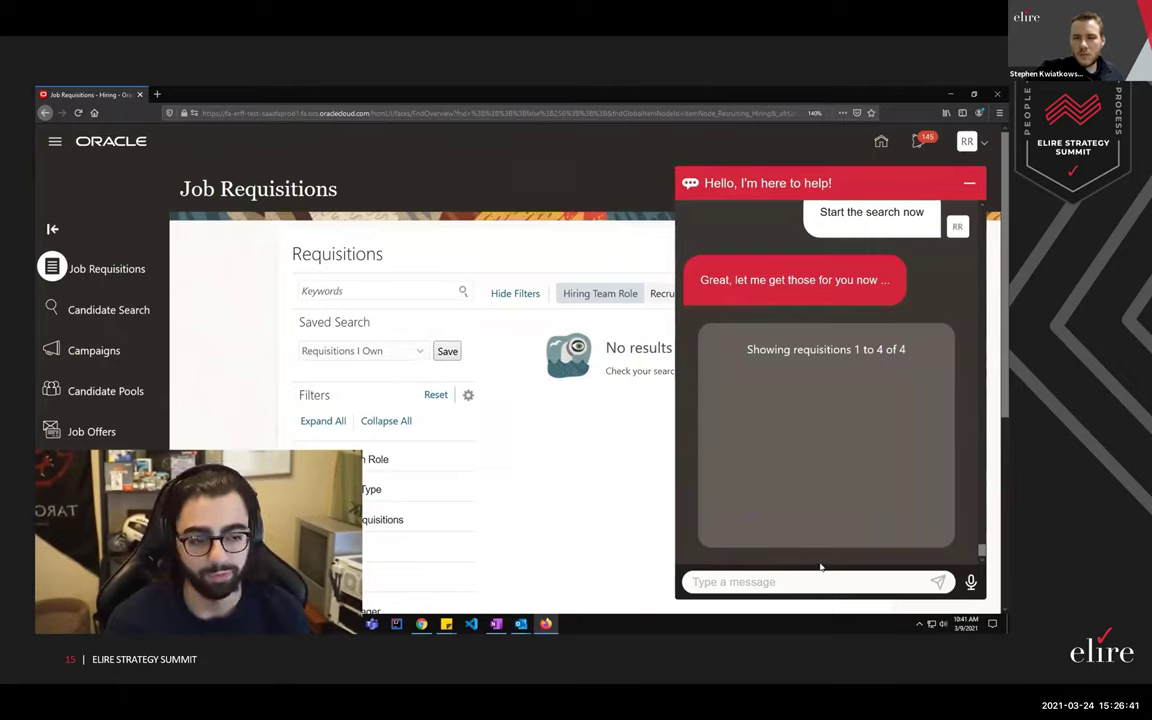
Send the assistant the message "Search Requisitions with an Event Recruiting Type and a Posted State".
text(Search)
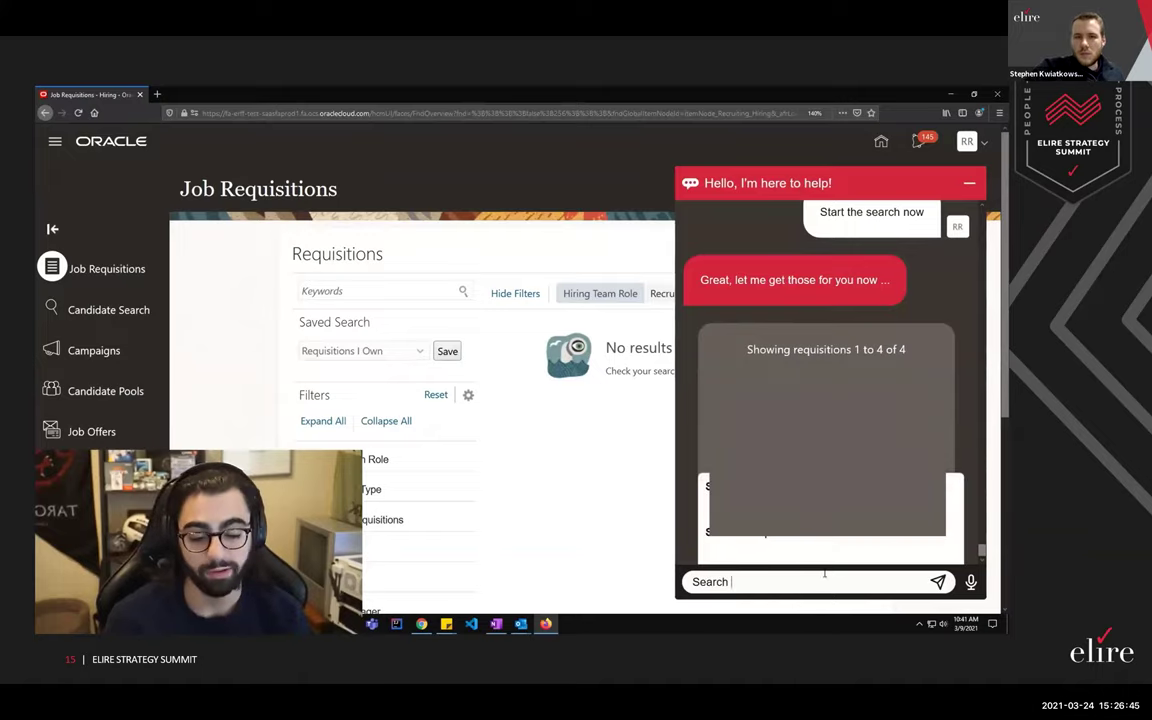
text( Requi)
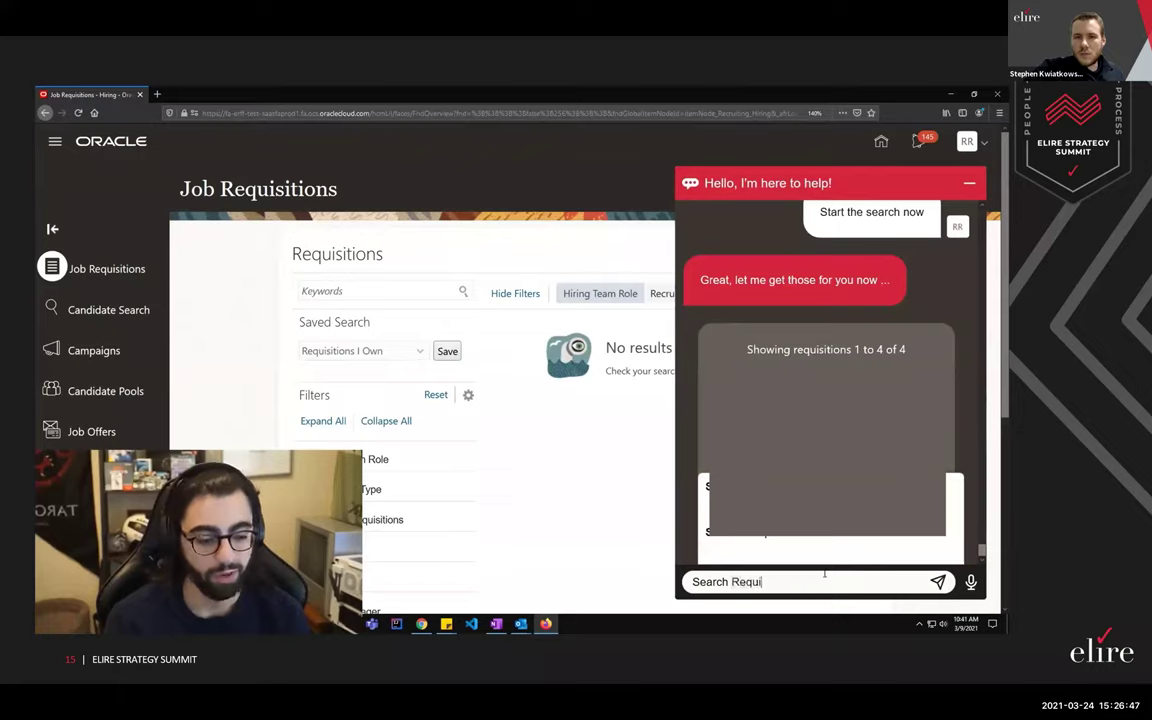
text(sitions with an Event Recruiting)
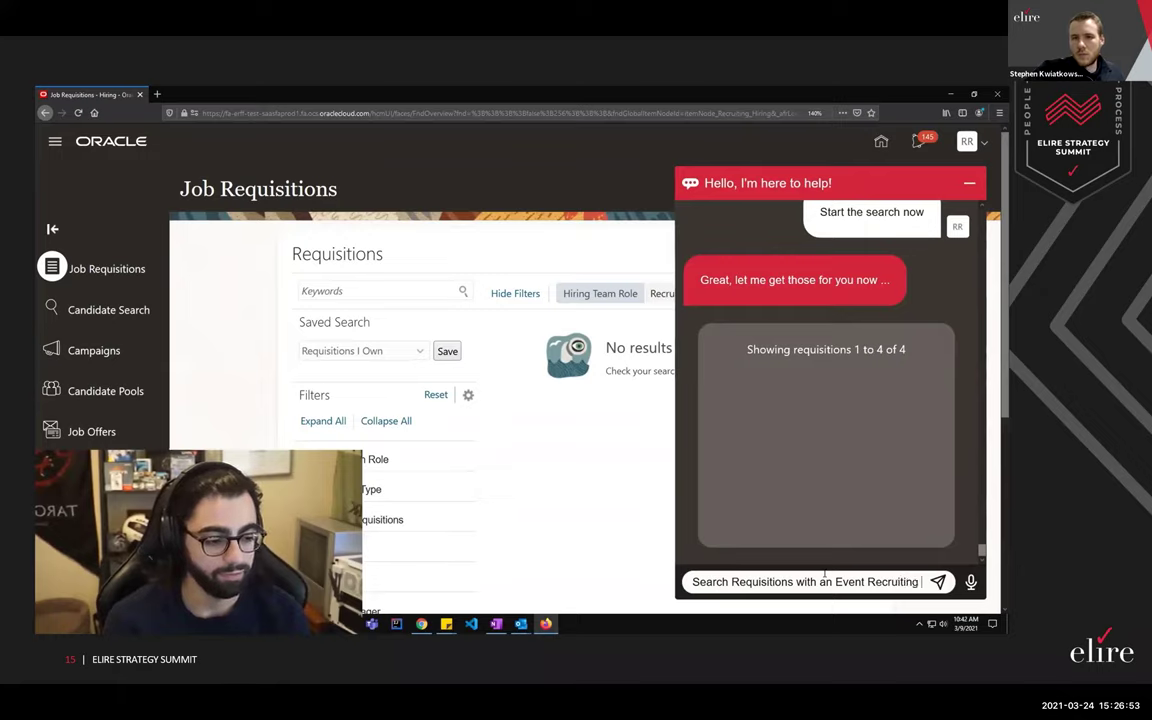
text( Type and a Posted State)
key(Return)
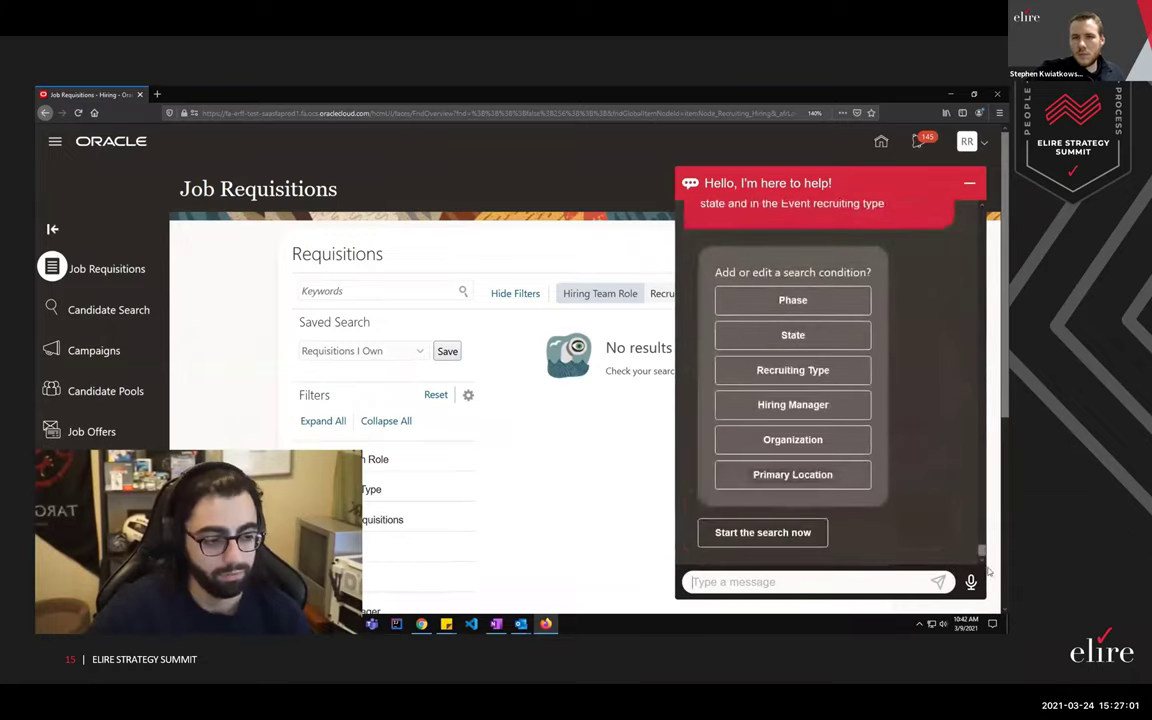
Check the conditions the assistant understood from the written request and start the search.
scroll(820, 400, up, 3)
drag(771, 377, 857, 394)
click(733, 378)
click(857, 394)
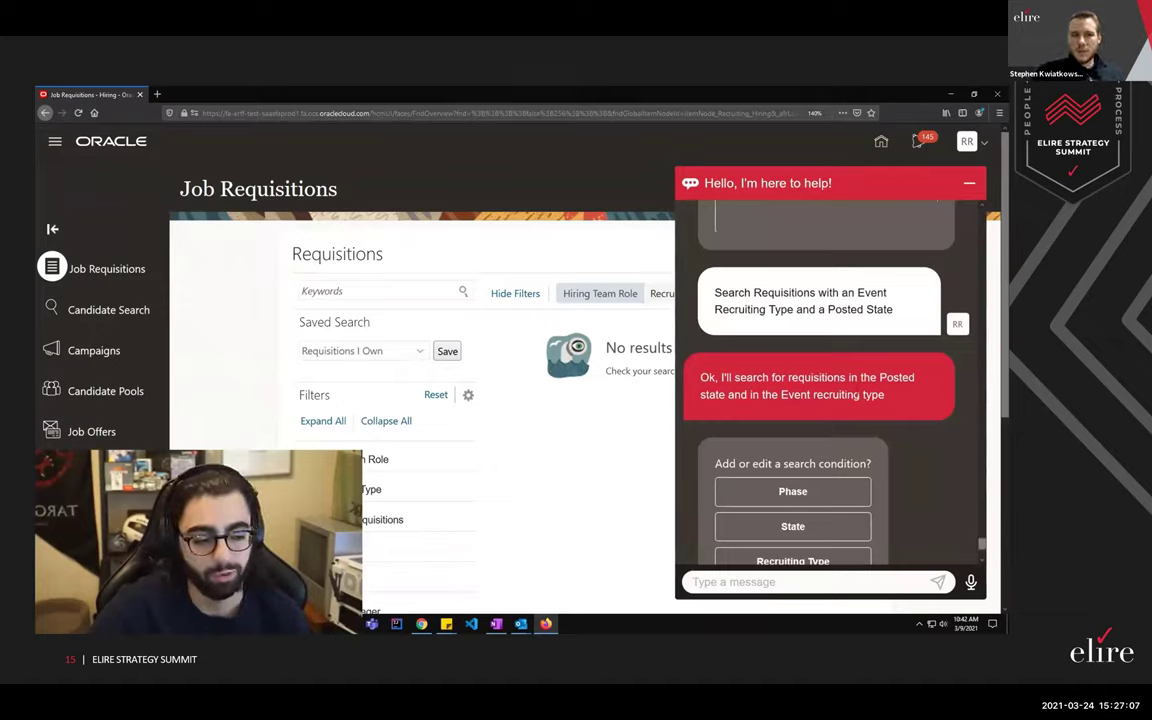
scroll(982, 551, down, 2)
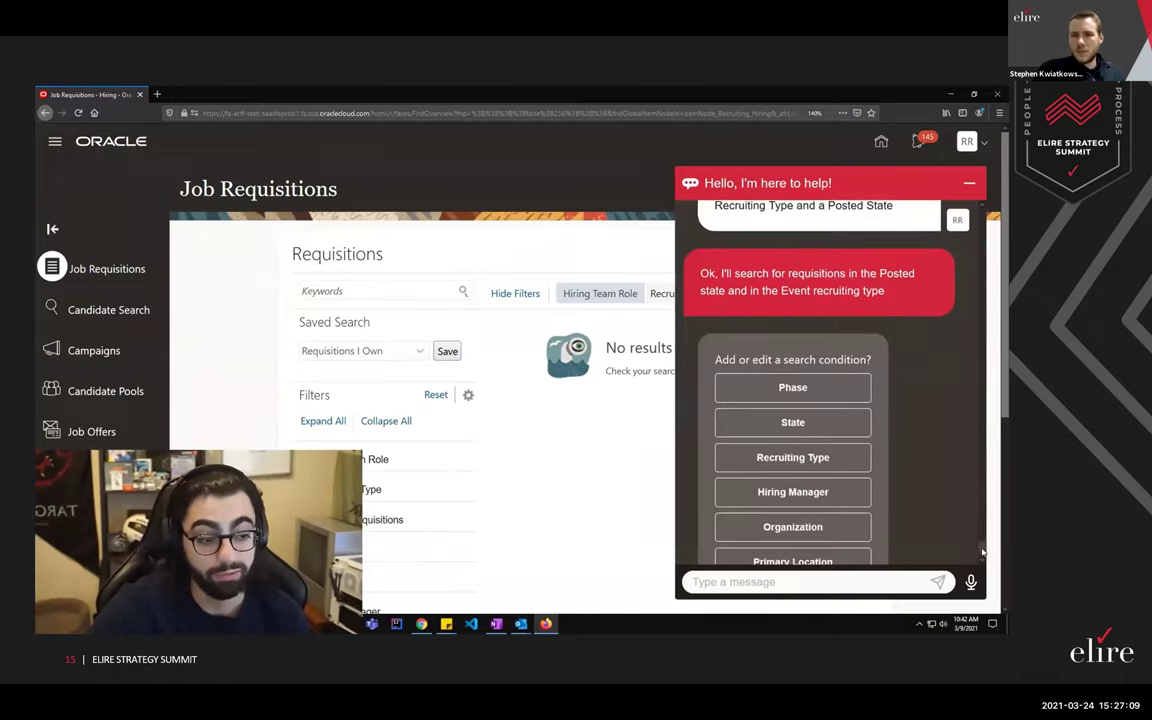
scroll(982, 551, down, 2)
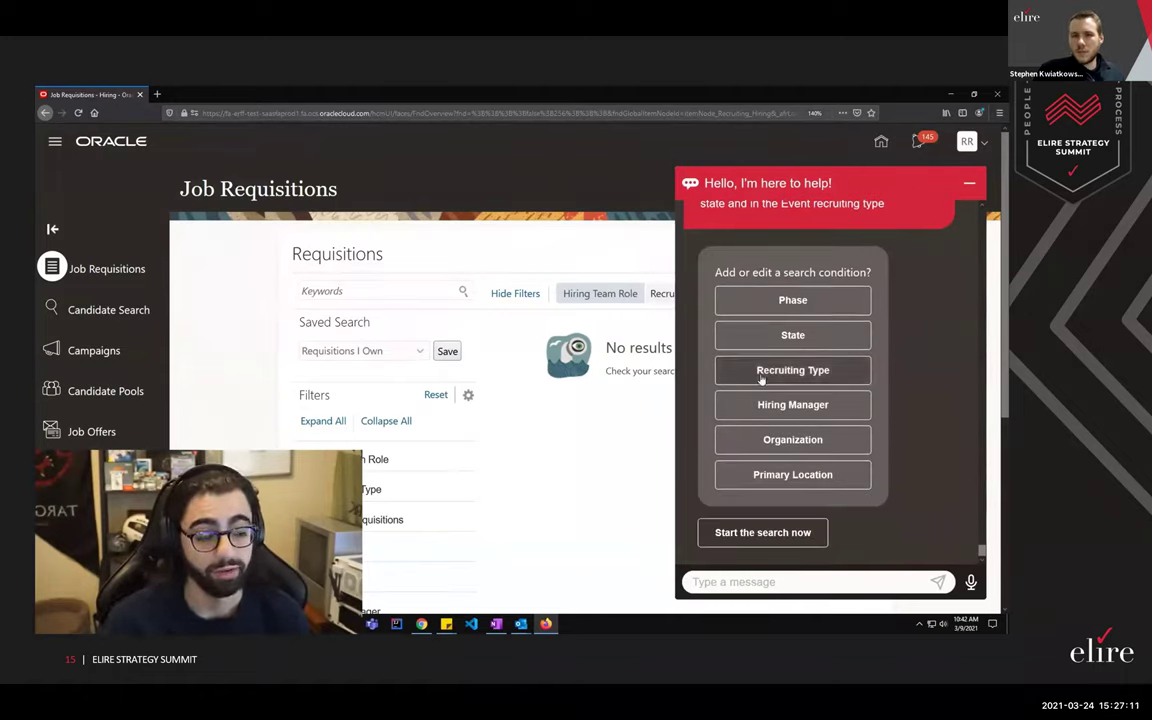
click(797, 532)
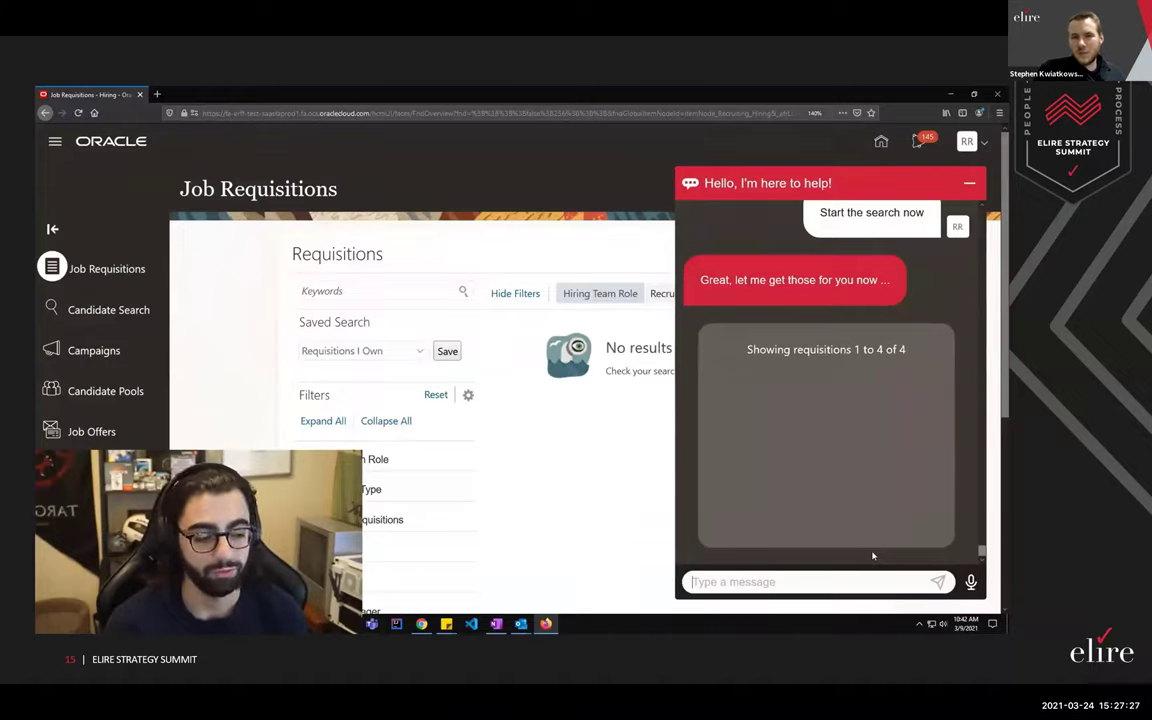
Repeat the Event and Posted requisition search by dictating it to the assistant, check the understood conditions, and start the search.
click(970, 581)
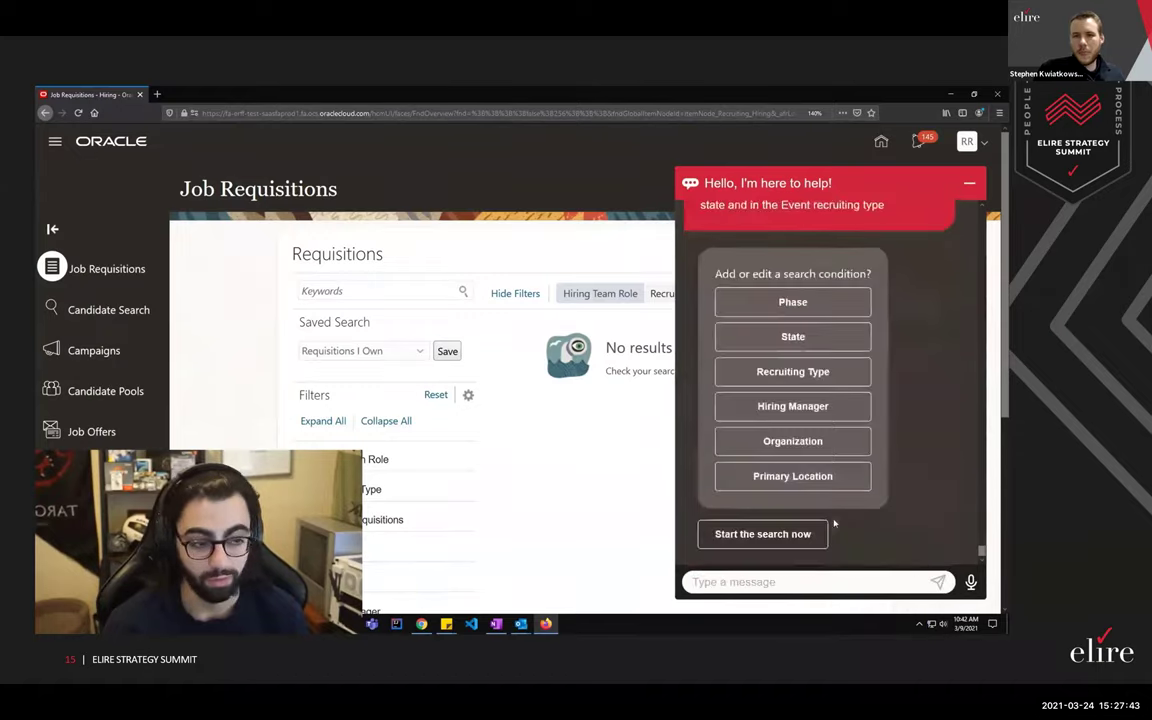
drag(888, 344, 700, 323)
click(899, 352)
scroll(899, 352, down, 2)
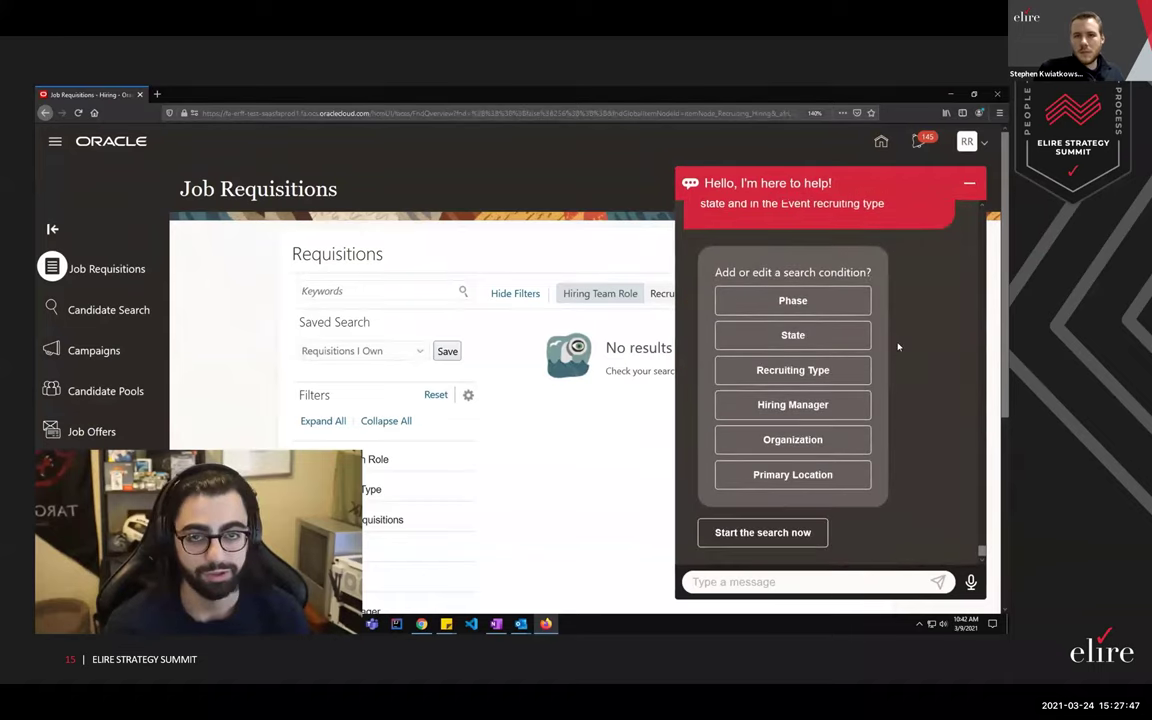
click(770, 535)
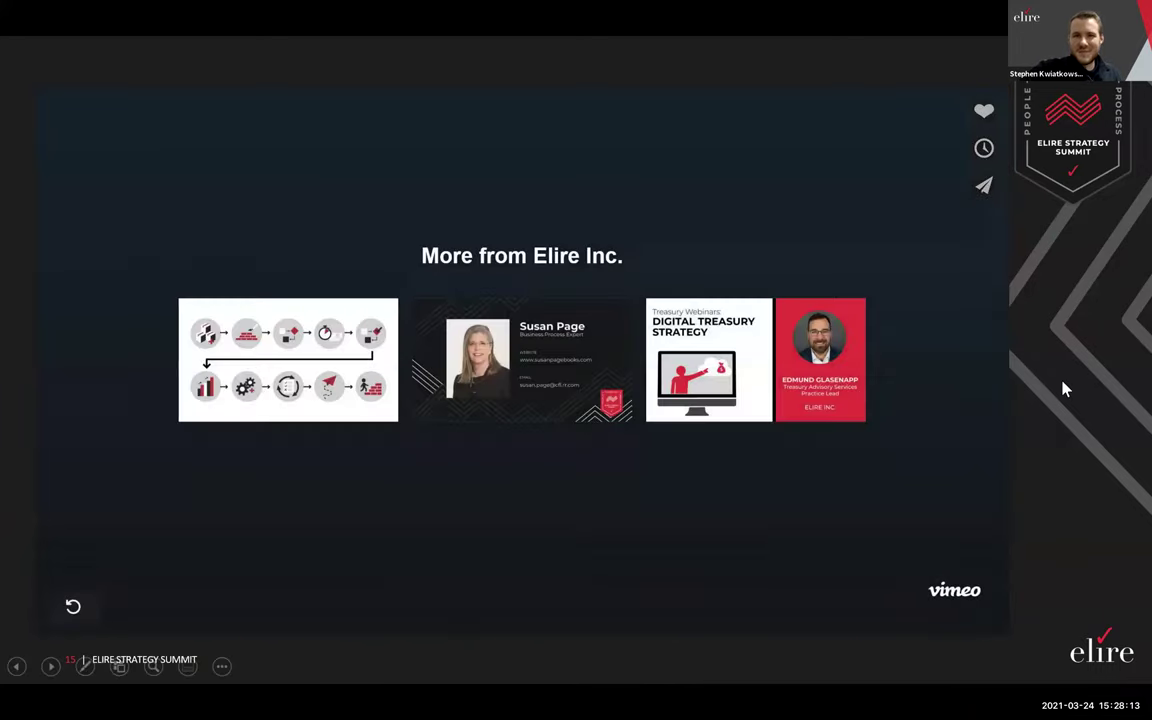
click(1064, 388)
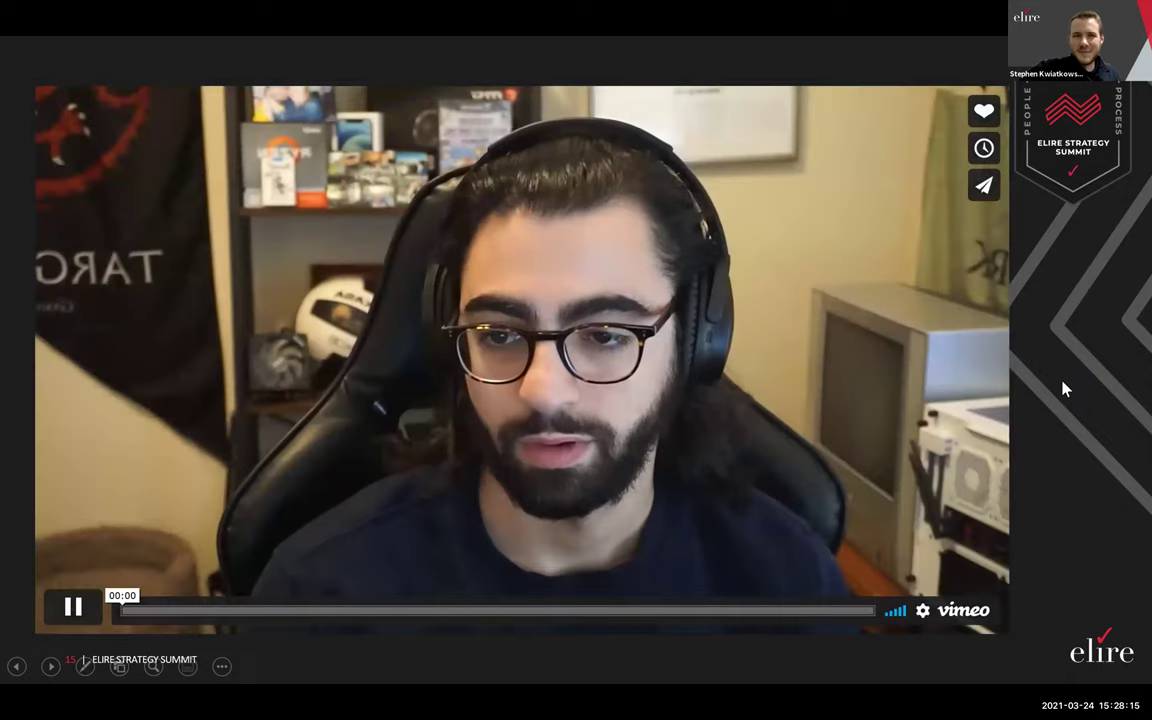